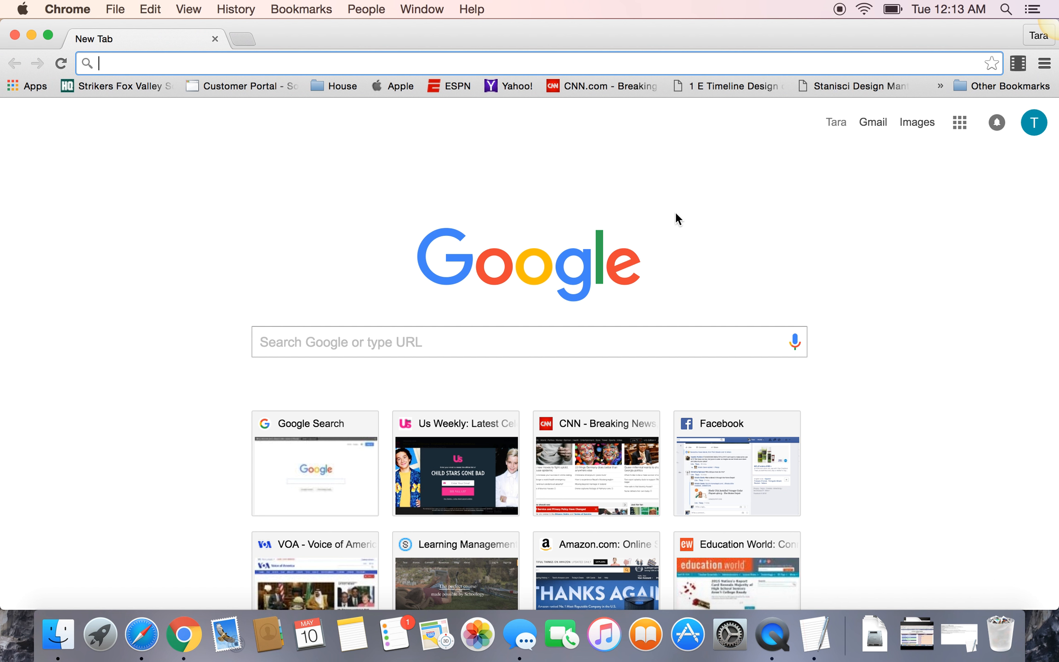
Browse the Google apps collection and open the full list of Google products
left_click(963, 122)
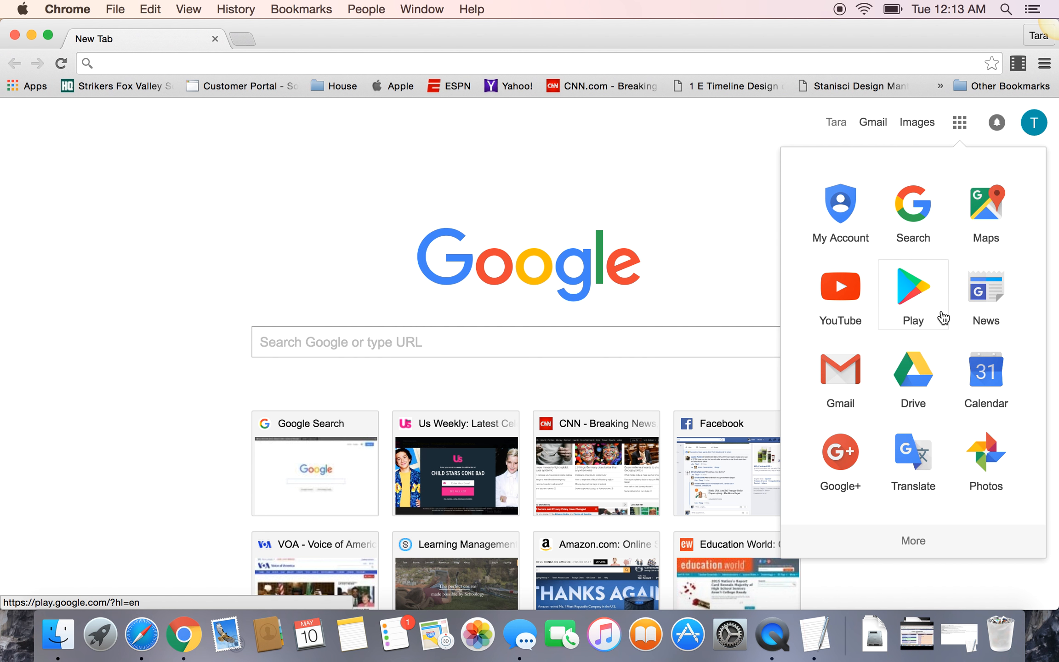
scroll(938, 407, "down", 3)
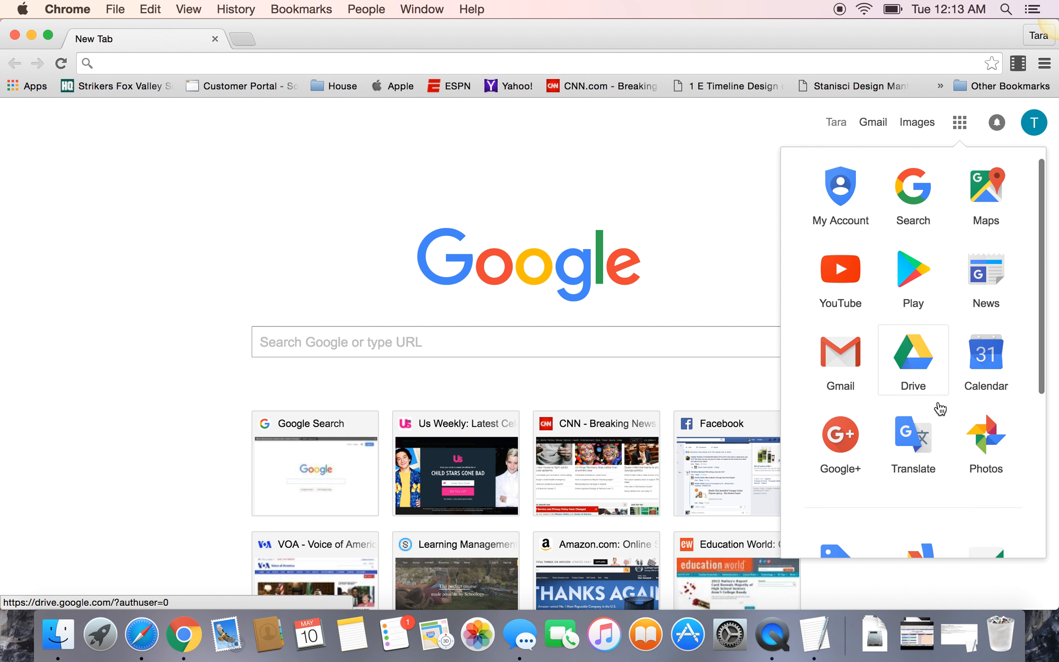
scroll(940, 408, "down", 4)
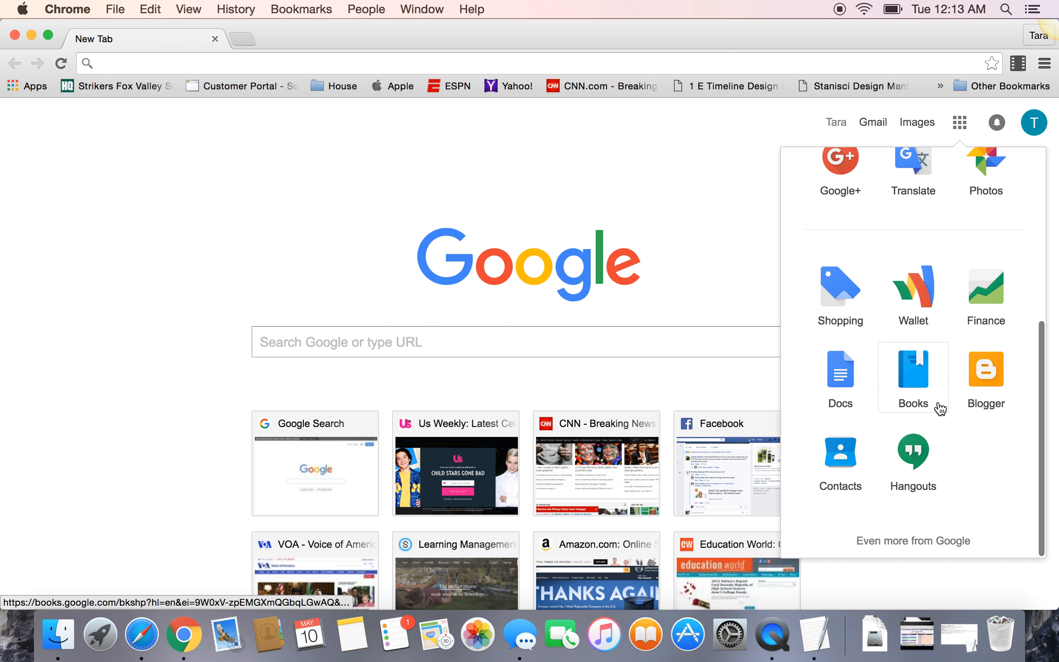
scroll(940, 409, "up", 6)
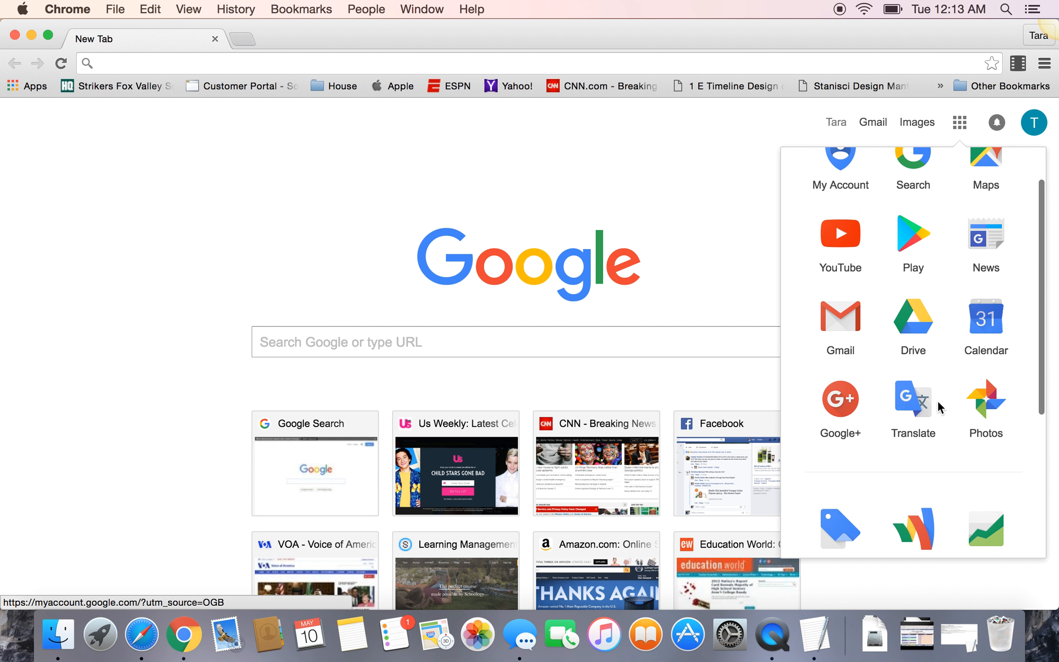
scroll(939, 408, "down", 5)
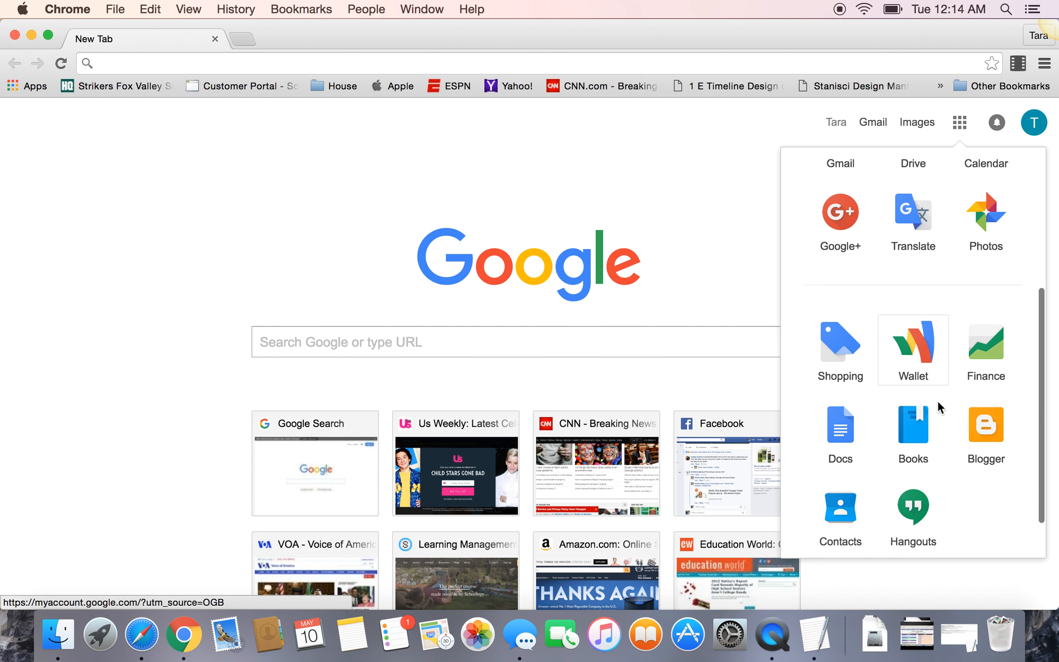
scroll(940, 405, "down", 2)
left_click(899, 546)
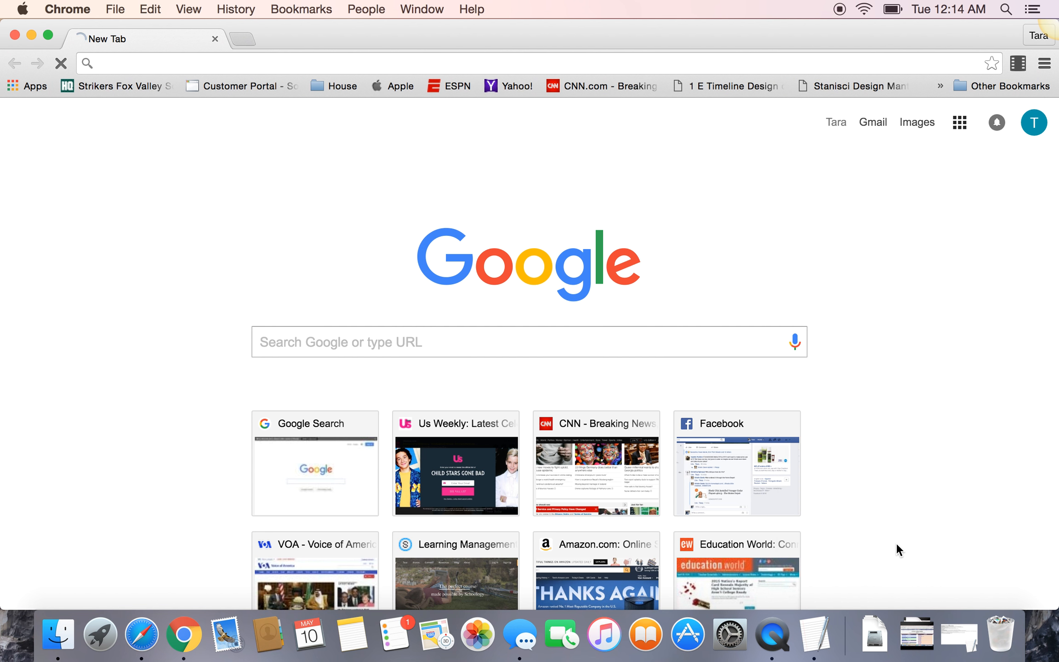
Open Forms from the Home & Office products to start a blank form
scroll(703, 467, "down", 10)
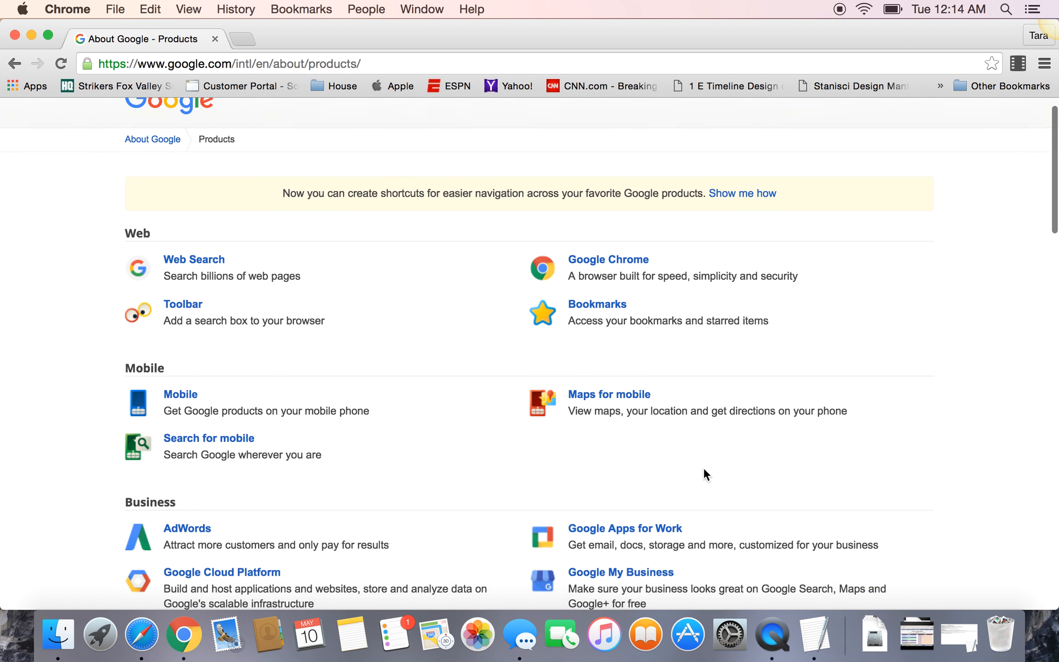
scroll(703, 466, "down", 8)
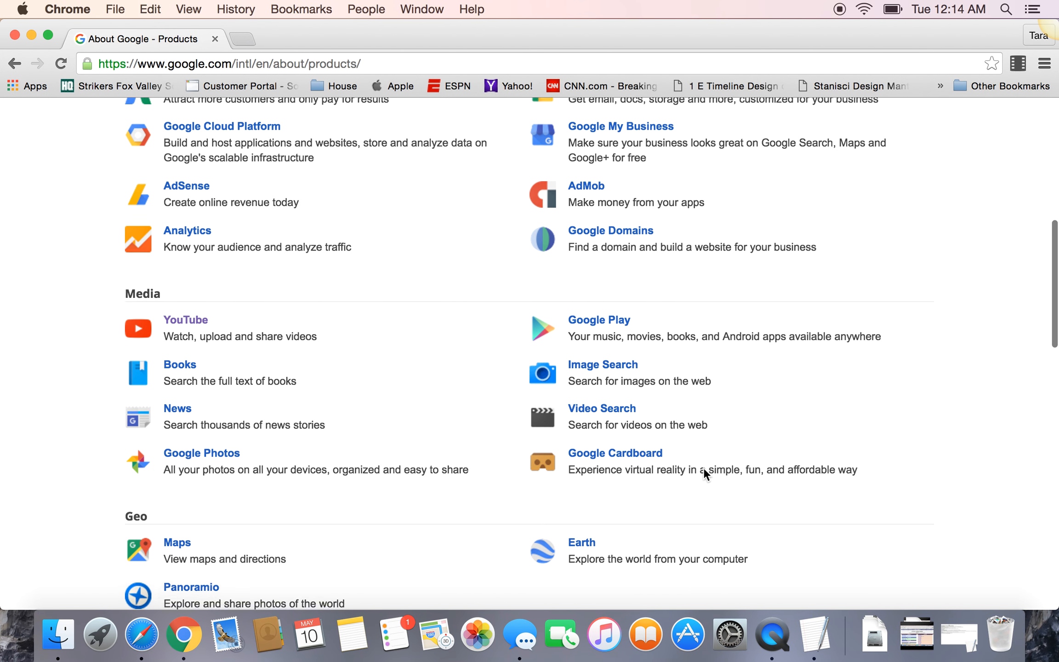
scroll(703, 474, "down", 6)
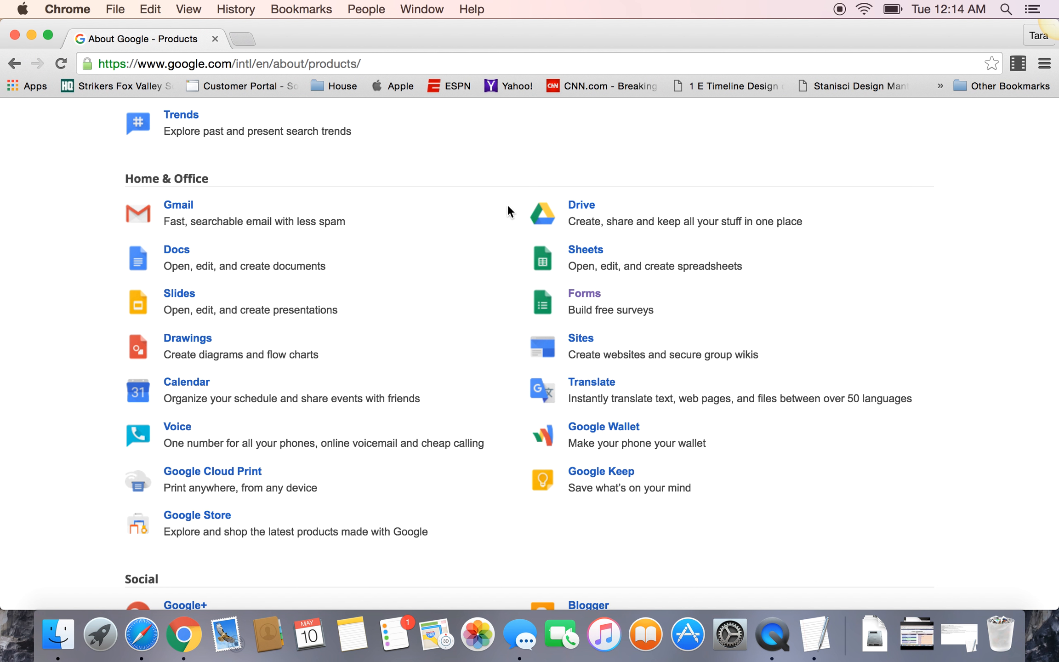
left_click(583, 298)
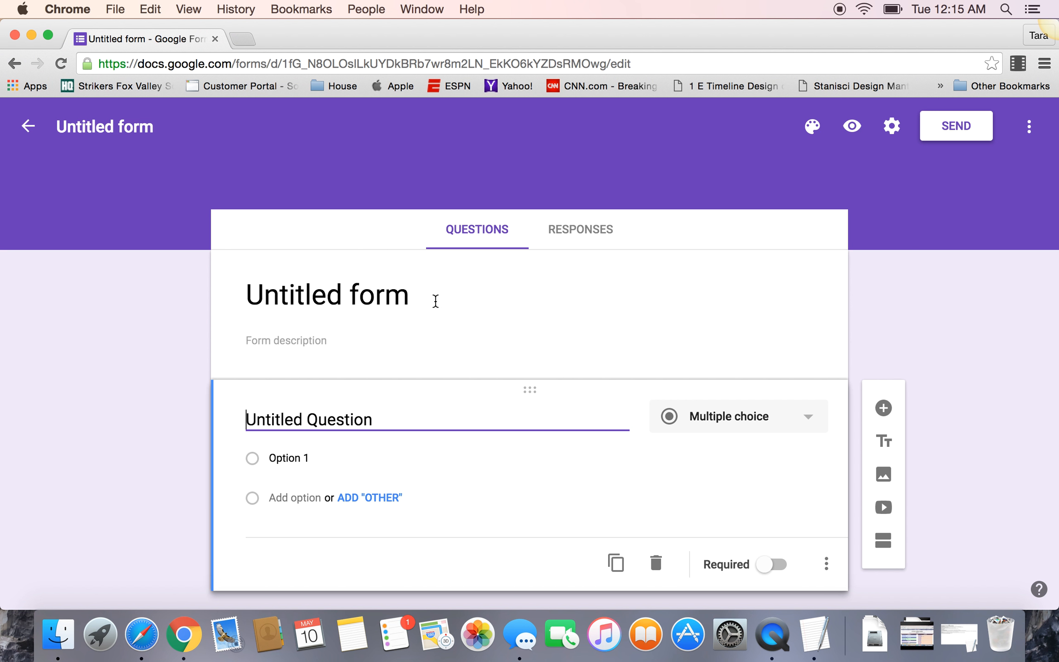
Replace the placeholder form title with "Exit Ticket"
left_click(433, 300)
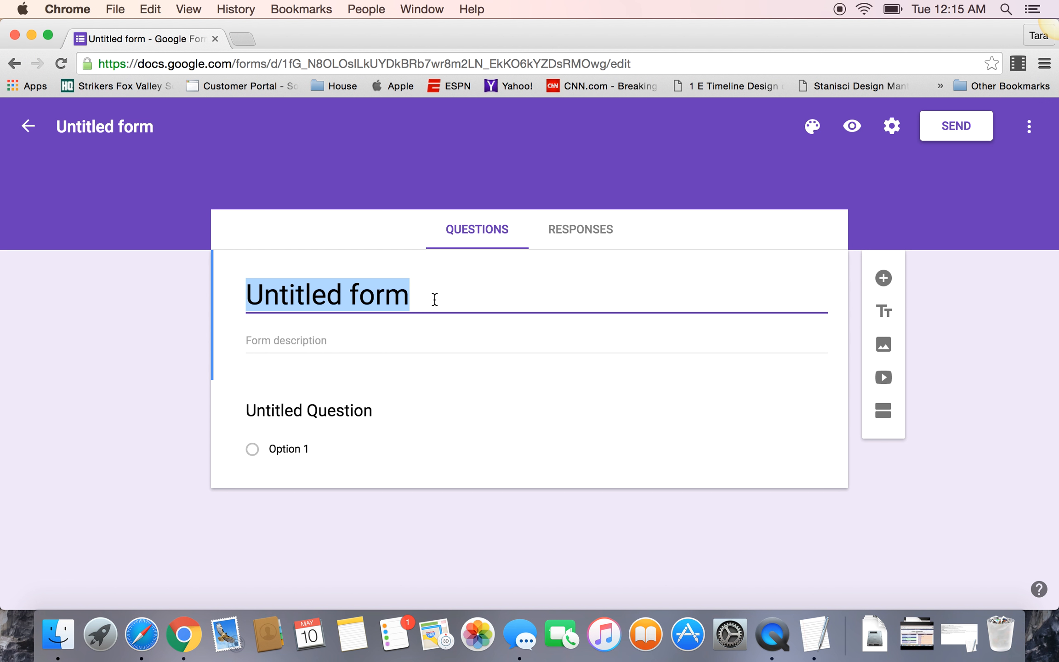
type("Exit ")
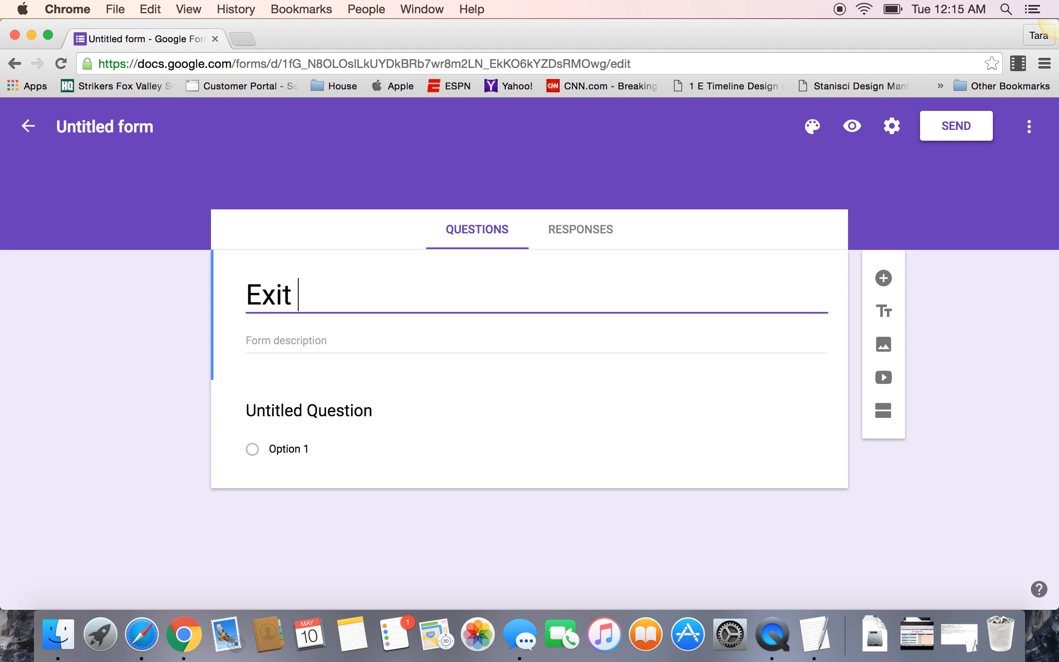
type("Ticket")
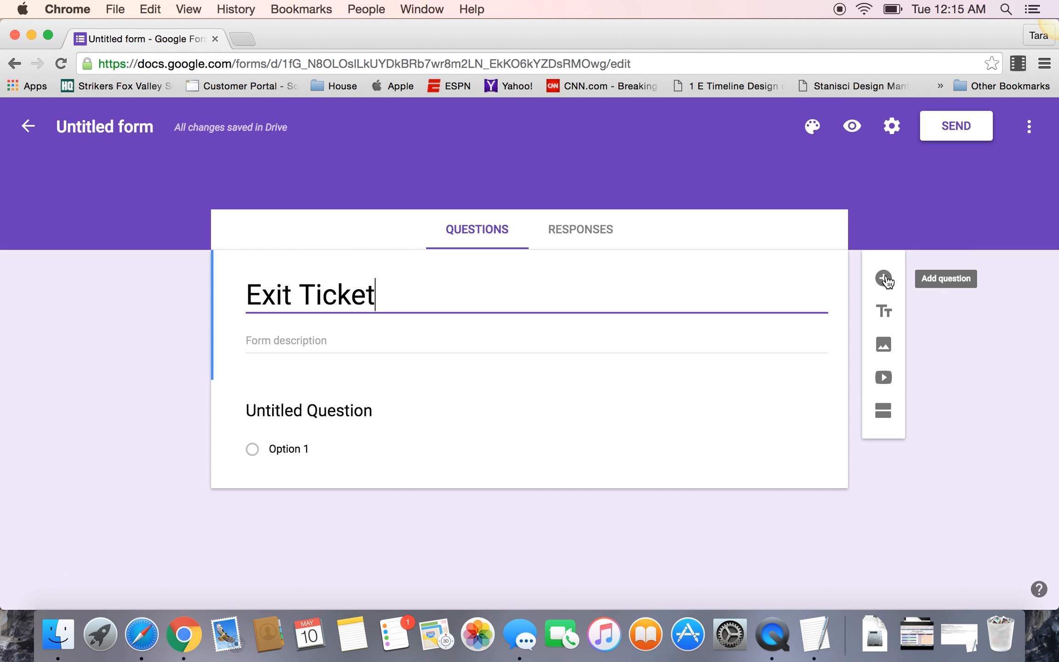
Word the first question "What is something from class today that you would like to go over?" and make it a short answer question
left_click(368, 407)
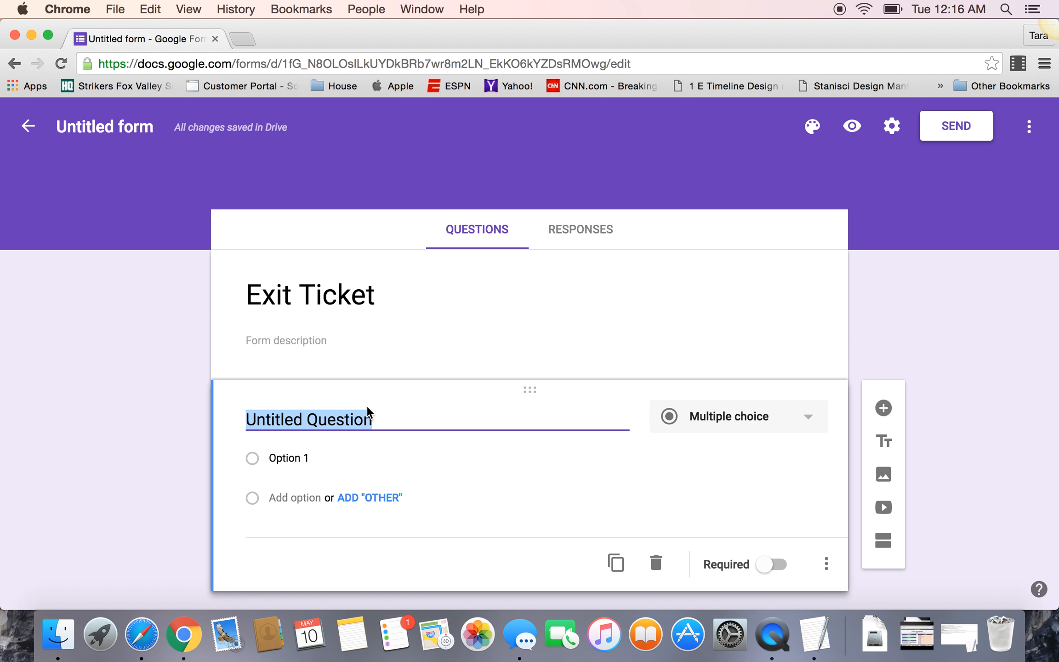
type("What i")
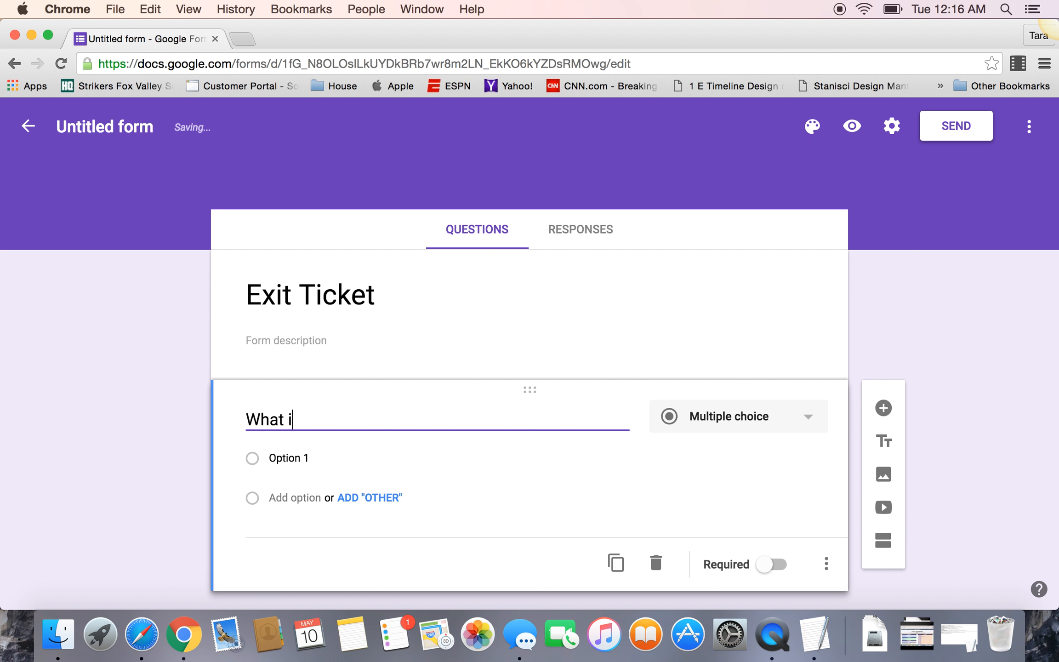
type("s something from")
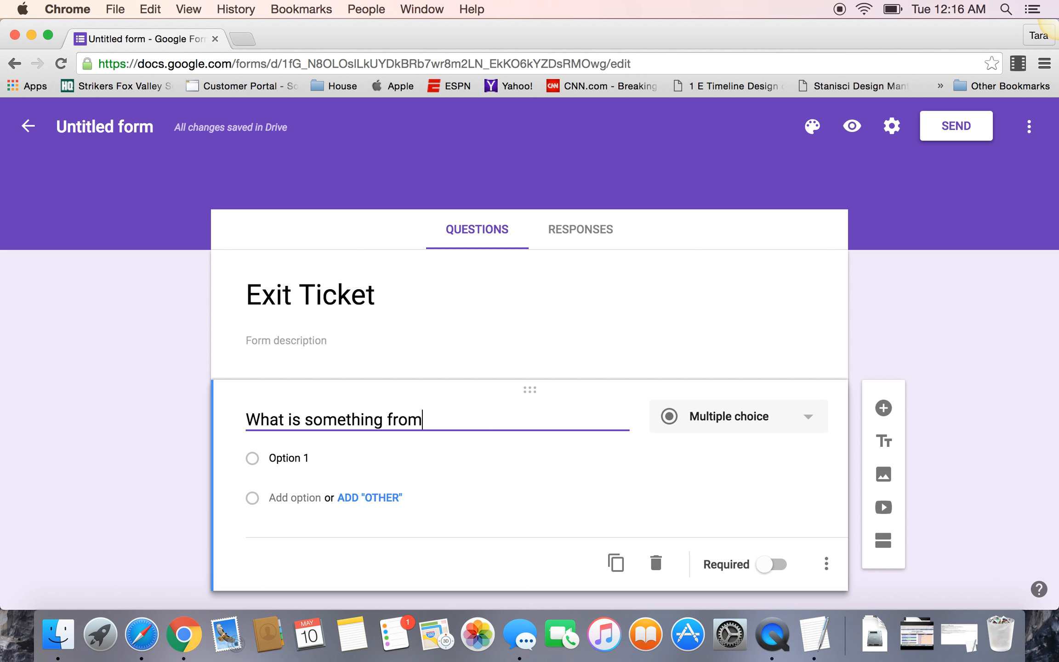
type(" class today tha")
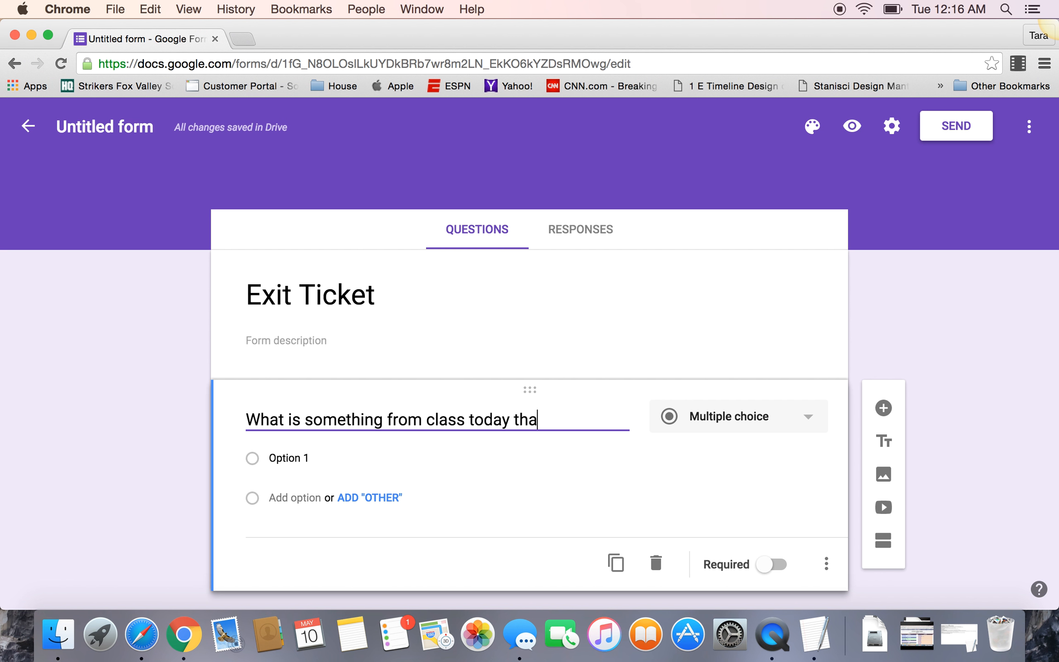
type("t you would like")
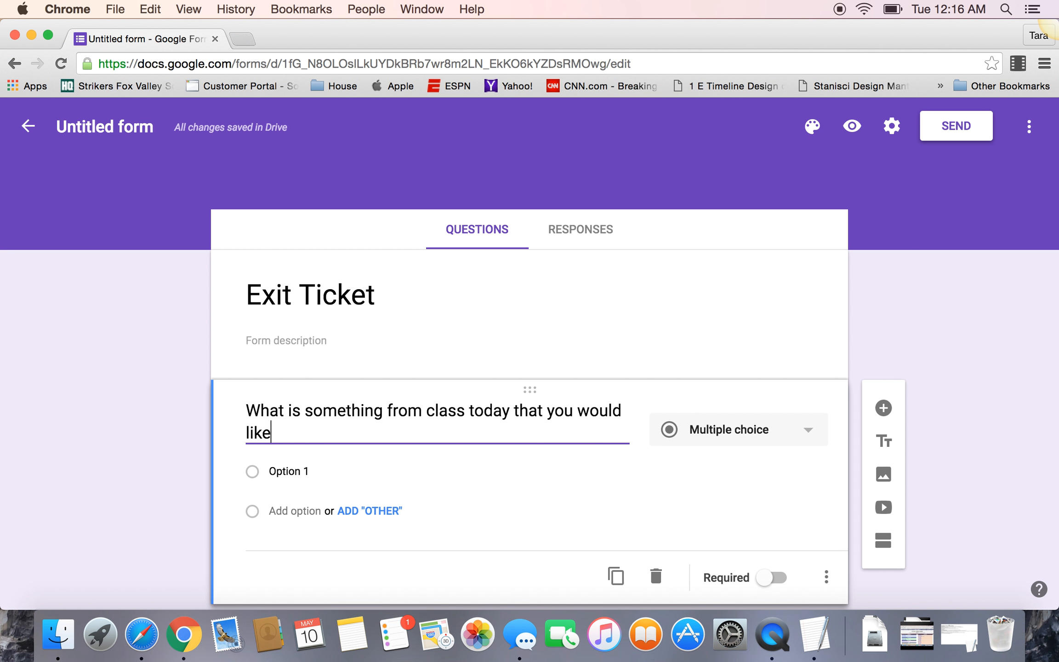
type(" to go over?")
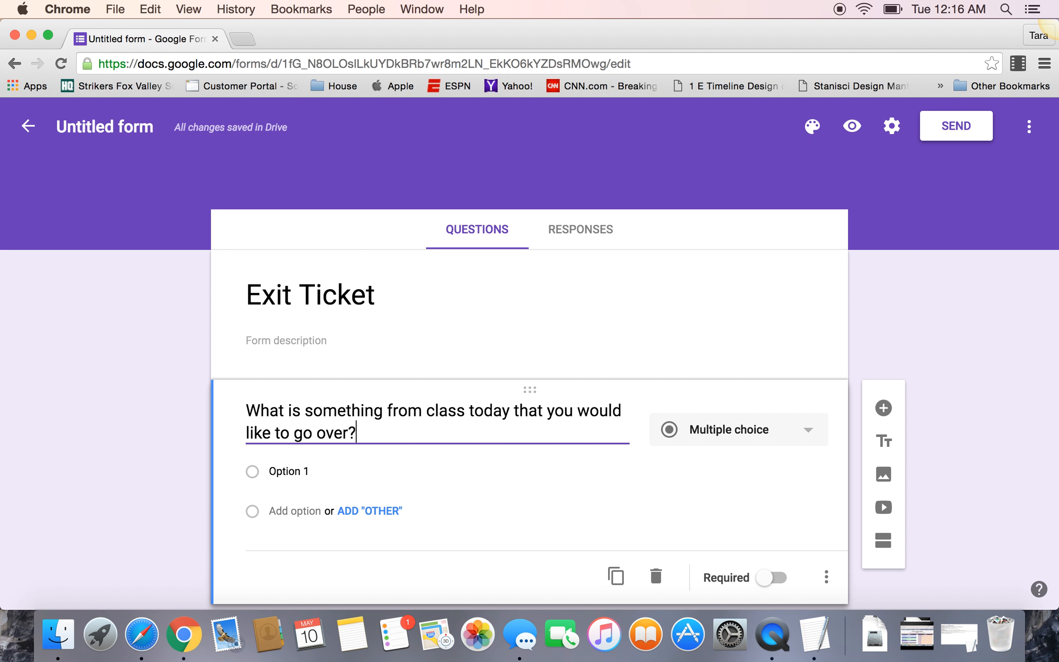
left_click(808, 430)
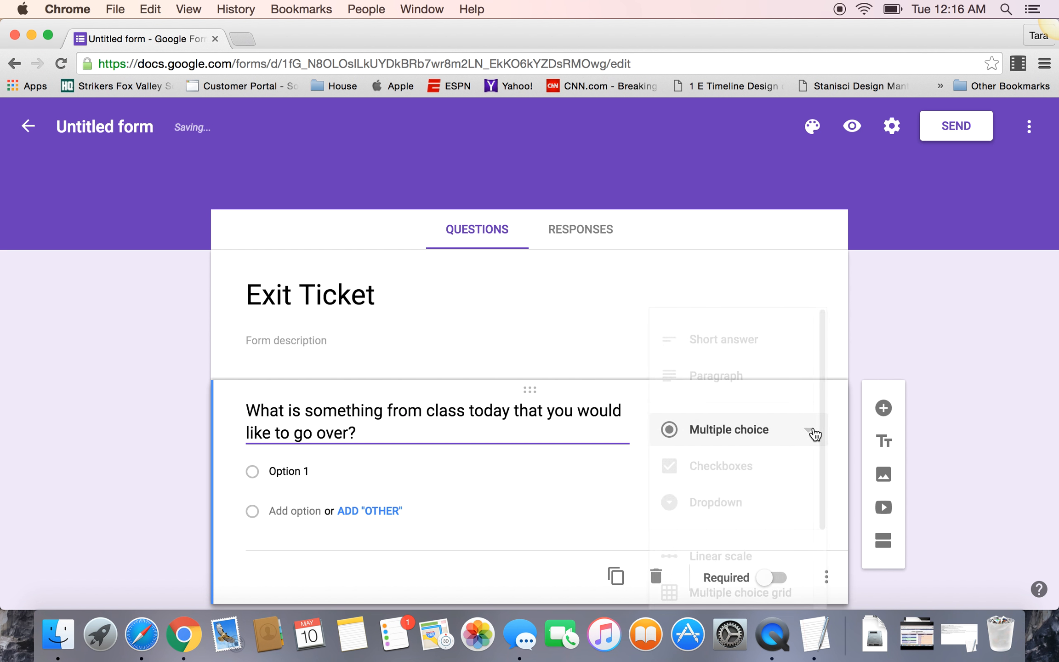
left_click(773, 347)
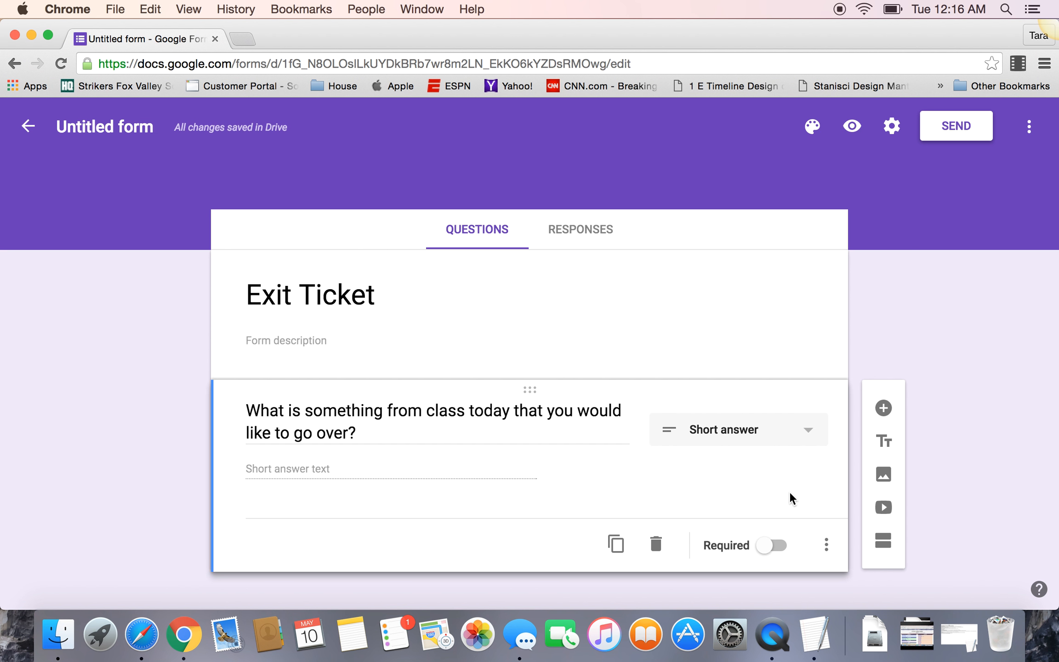
Add a second question reading "My mother ____________ me to sew when I was seven years old."
left_click(882, 411)
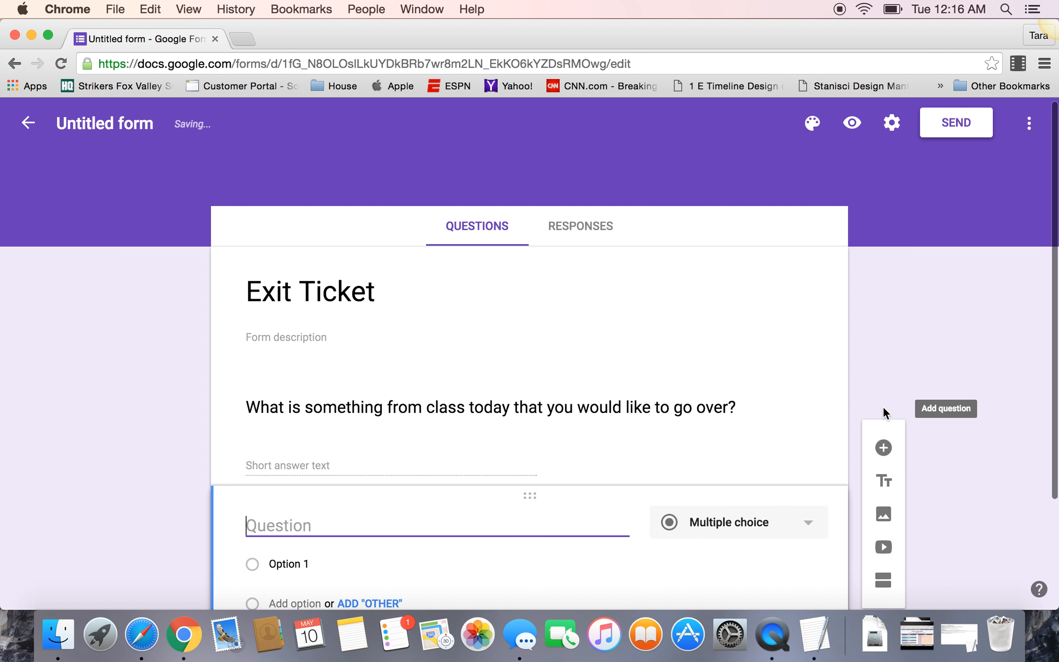
scroll(480, 515, "down", 3)
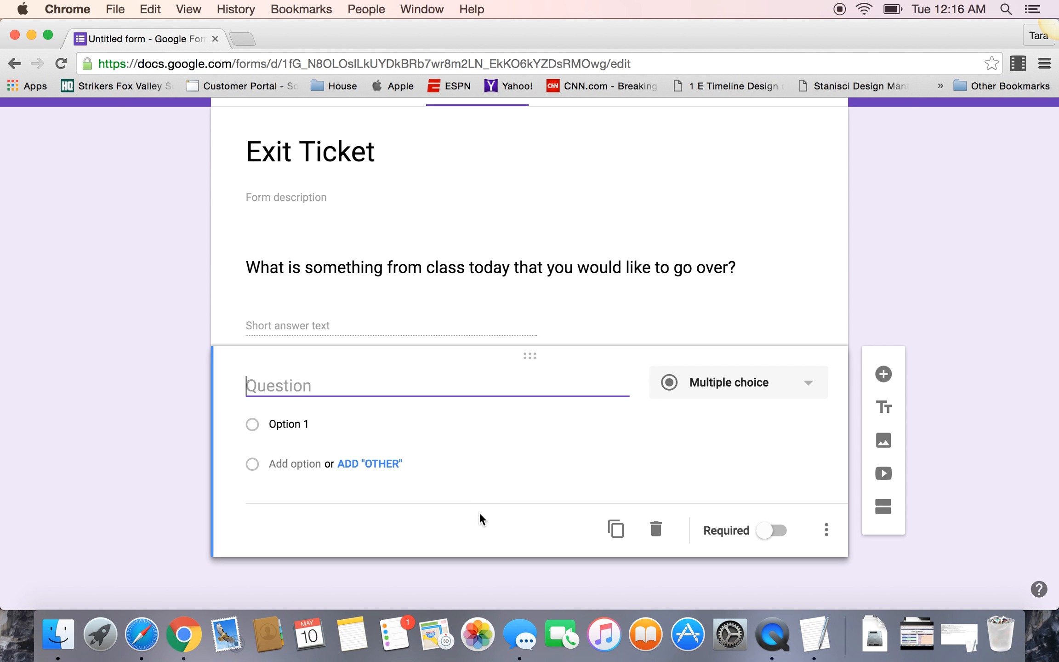
type("My mother ____________ me to ")
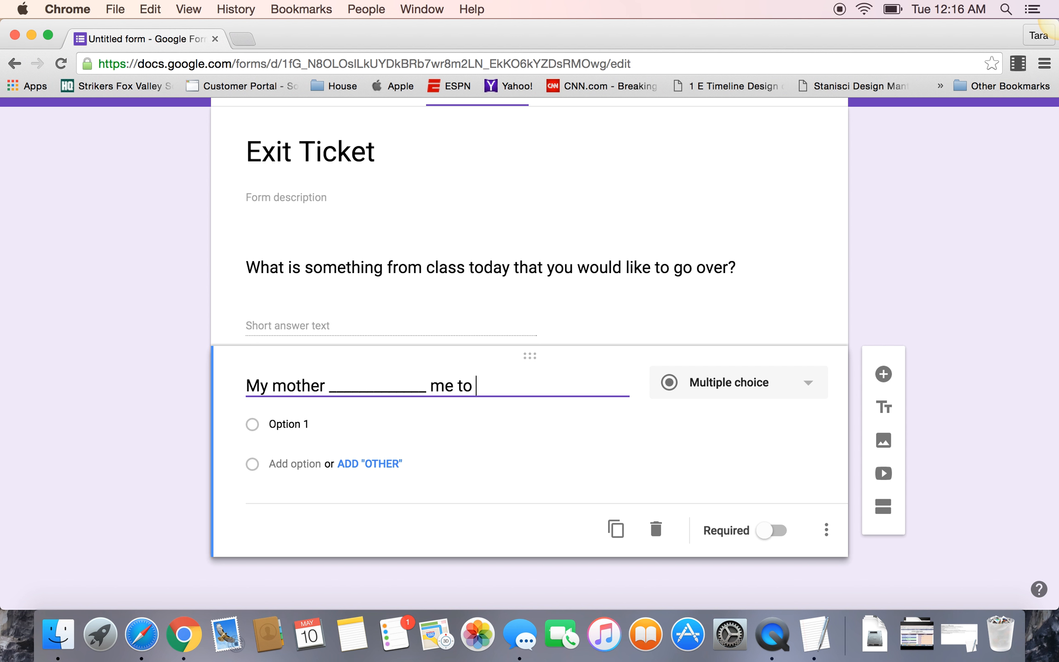
type("sew")
key("BackSpace")
type("ew when I was seven years old.")
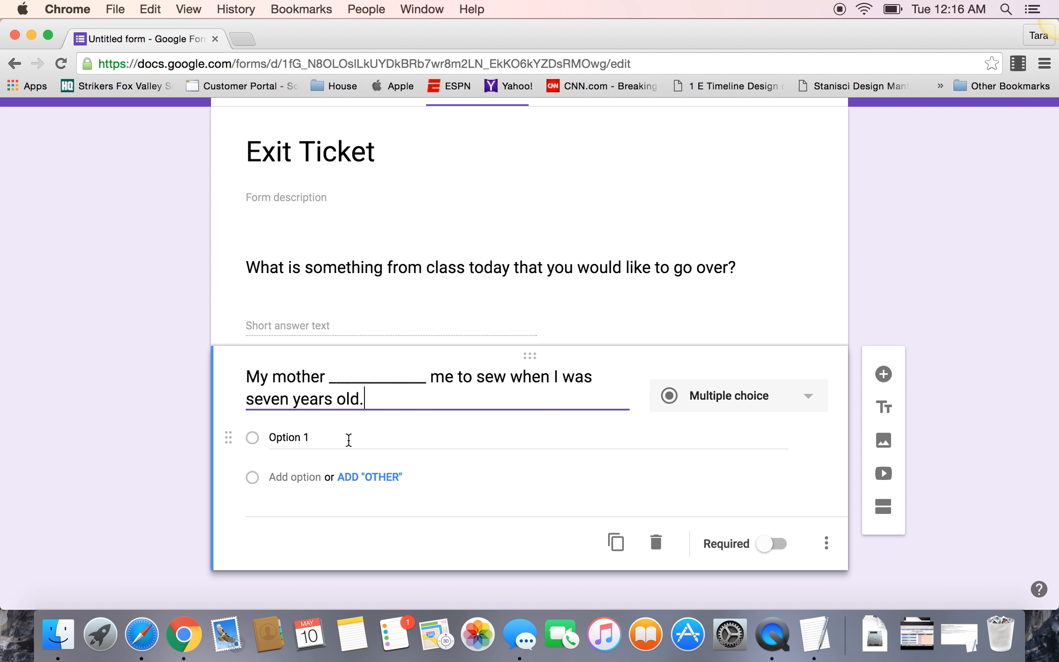
Give the sewing question three multiple-choice options: "teached", "teaches" and "taught"
left_click(340, 440)
type("teah")
key("BackSpace")
type("ched")
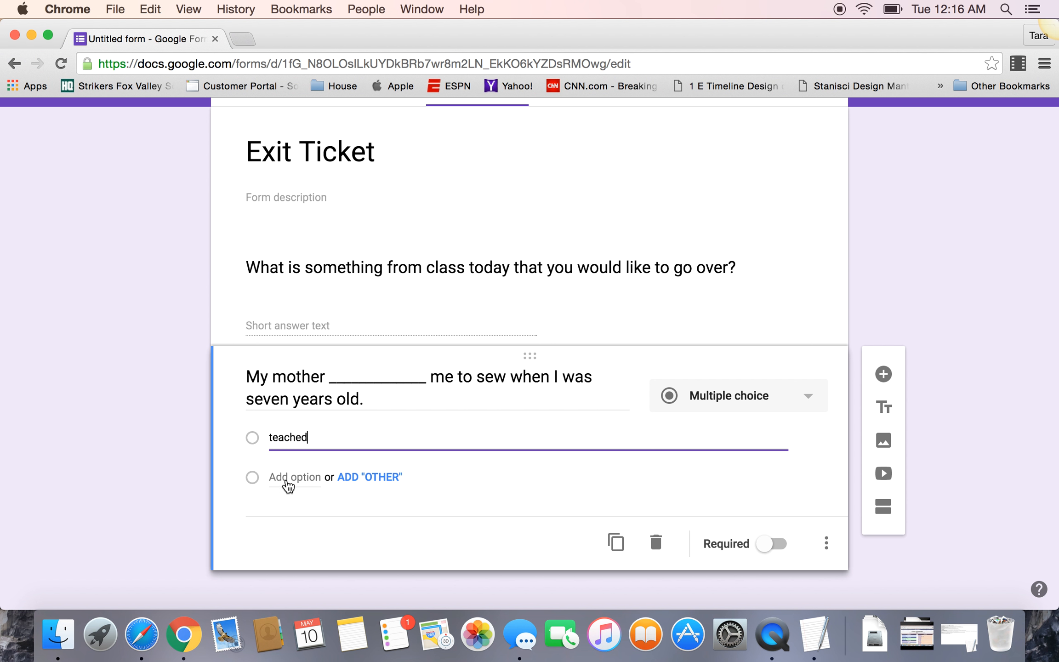
left_click(288, 481)
type("te")
key("BackSpace")
type("eaches")
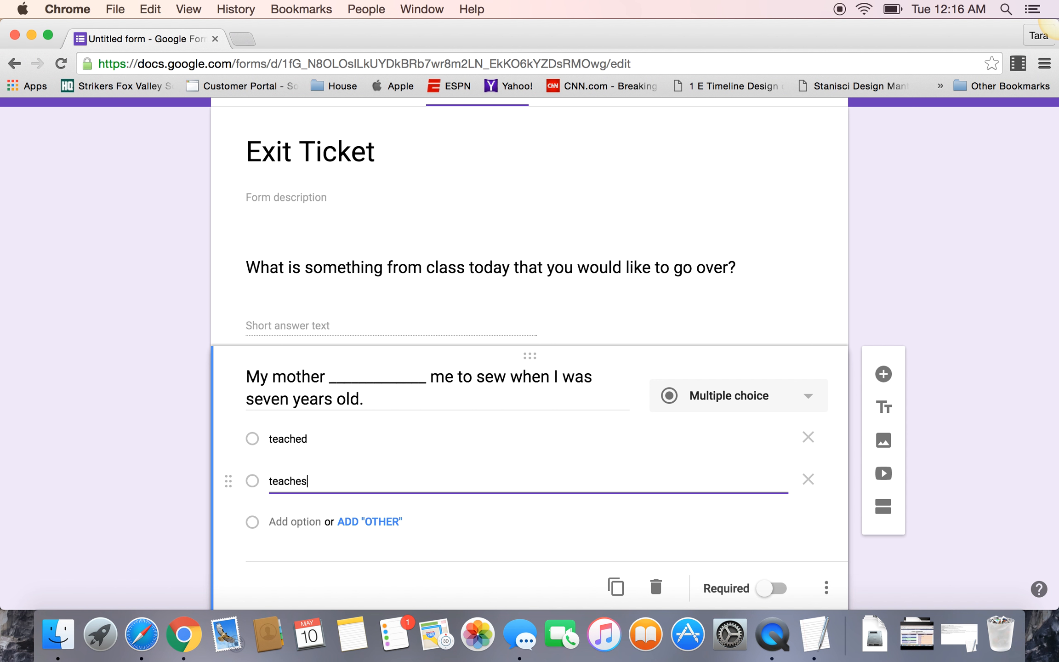
left_click(307, 522)
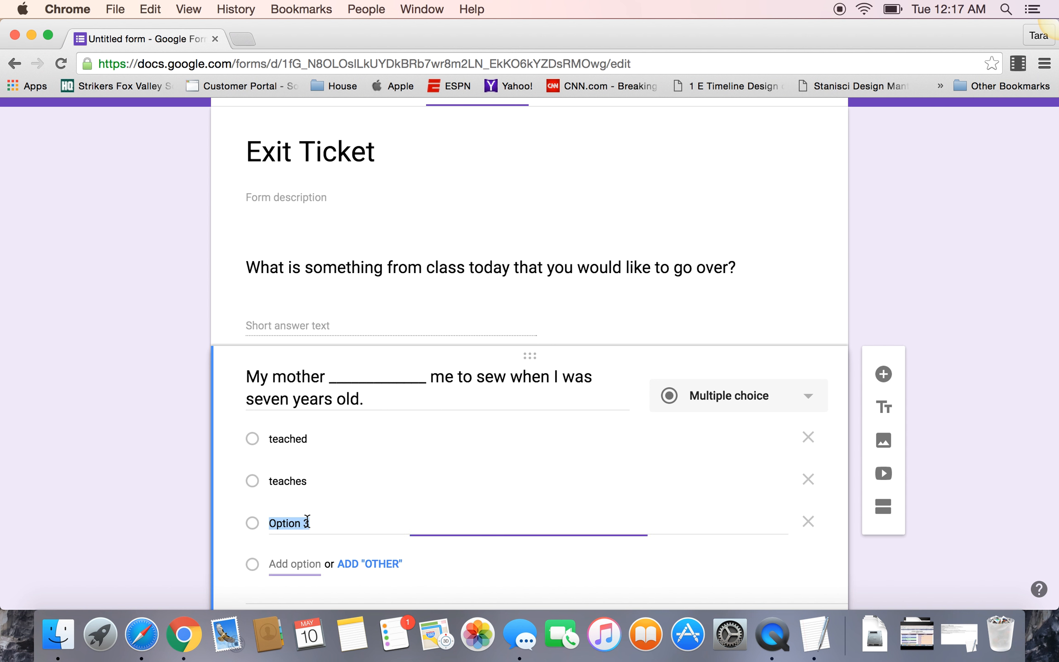
type("taught")
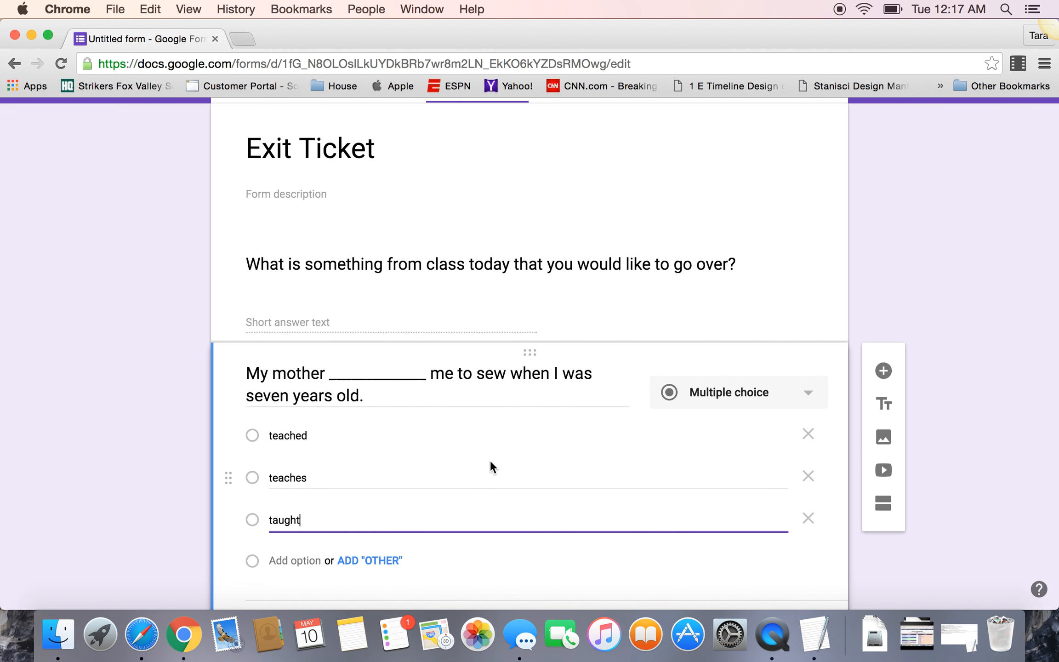
Try to send the form by email without entering any recipients, and close the send dialog
scroll(492, 465, "down", 3)
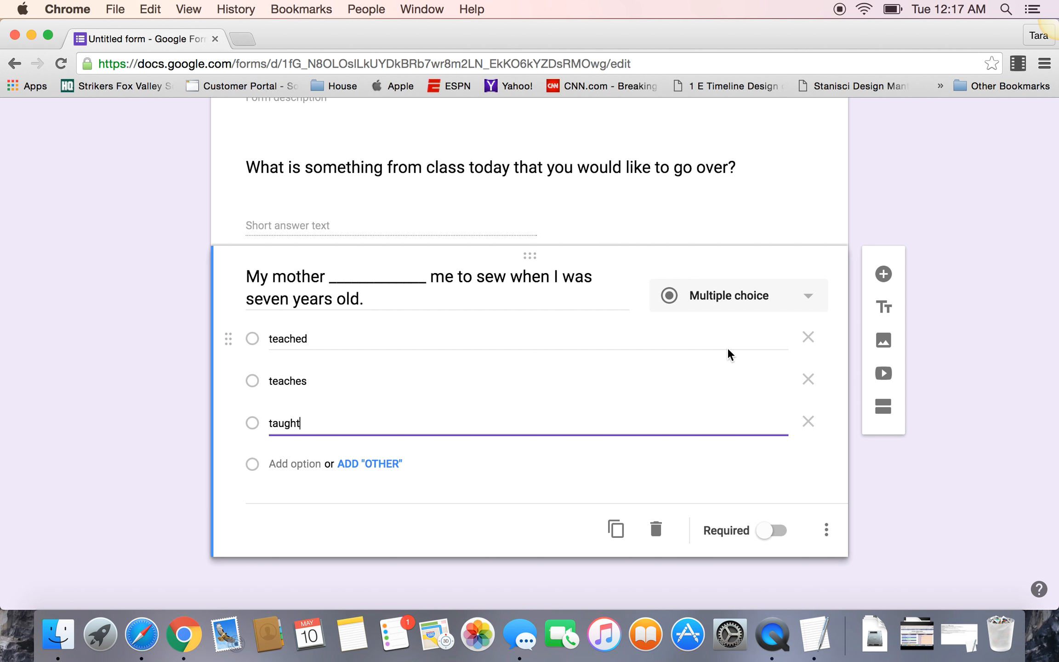
scroll(730, 354, "up", 1)
scroll(730, 354, "up", 5)
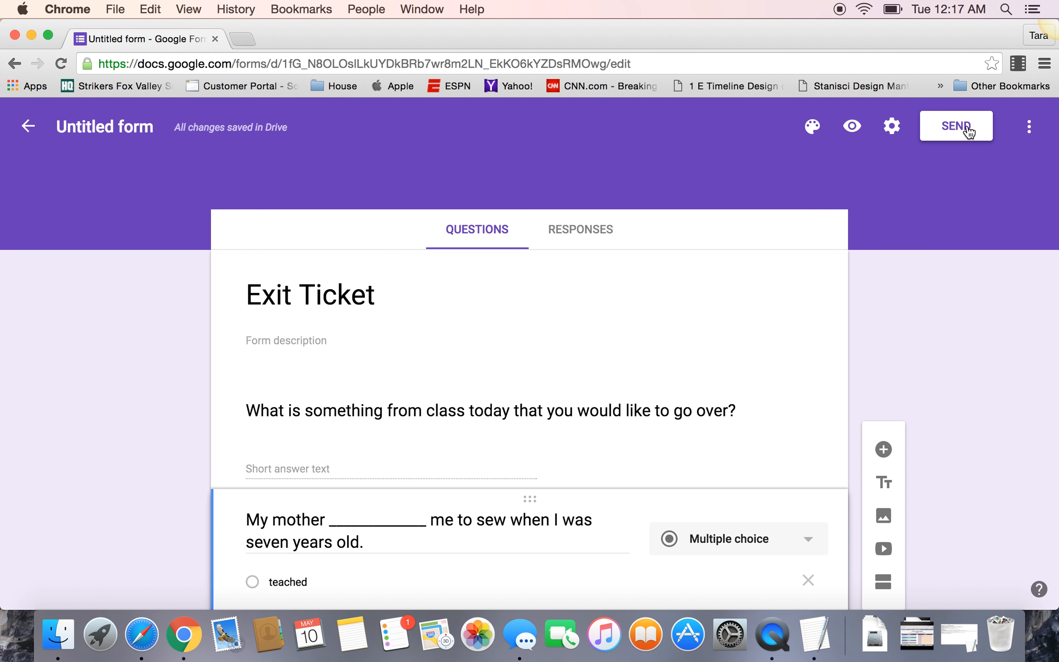
left_click(968, 133)
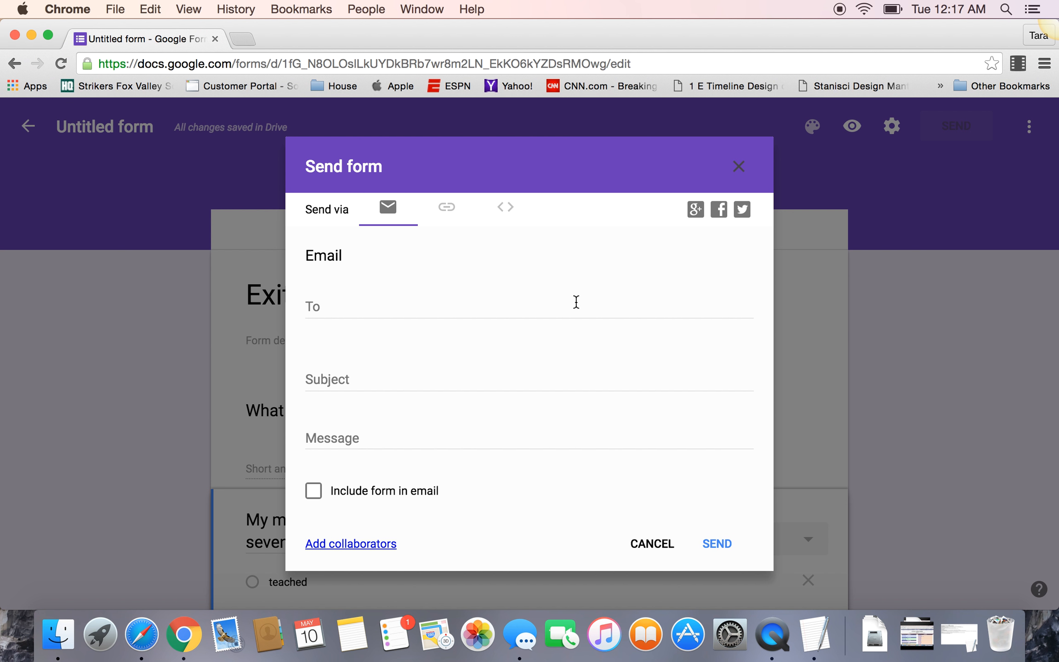
left_click(716, 544)
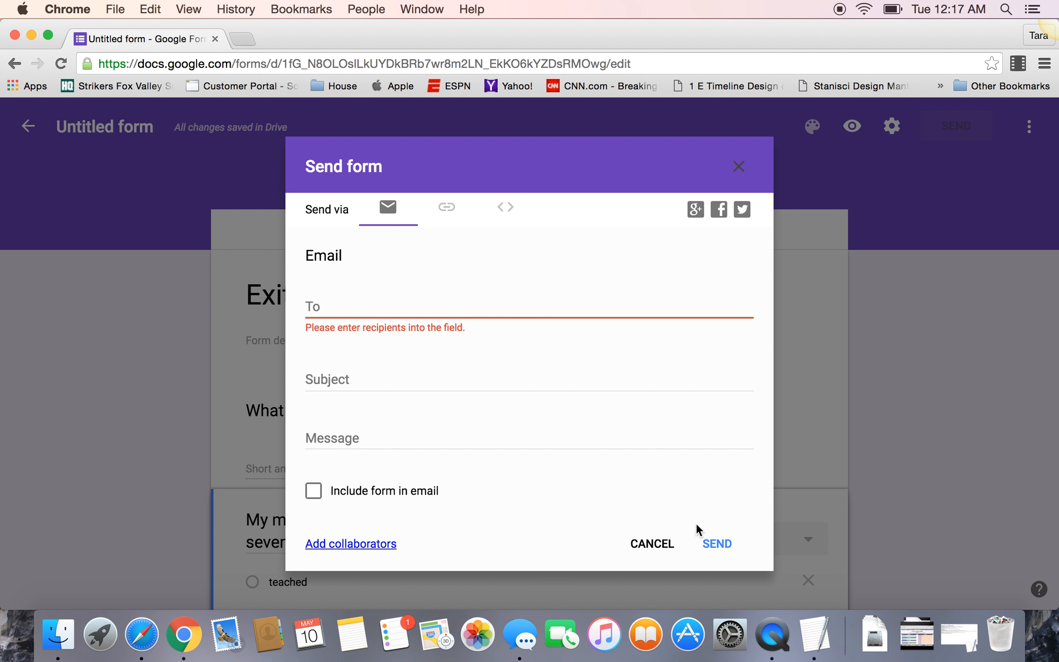
left_click(739, 168)
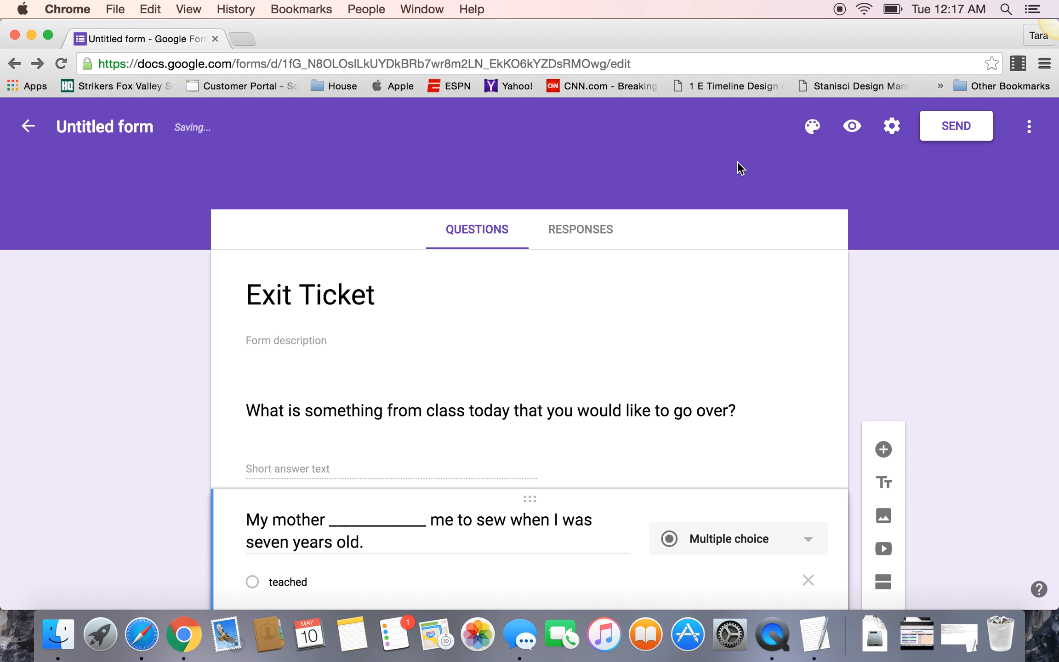